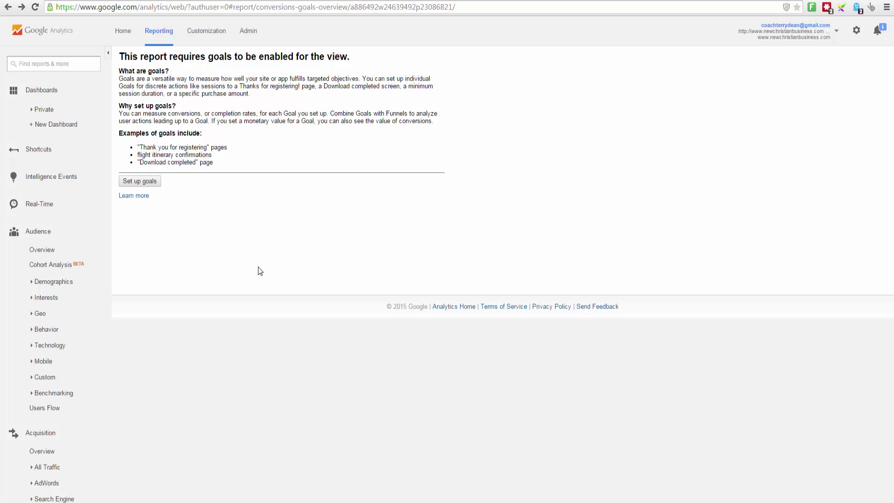
Open the view's Goals list in Admin and start a new goal
{"action": "left_click", "coordinate": [143, 181]}
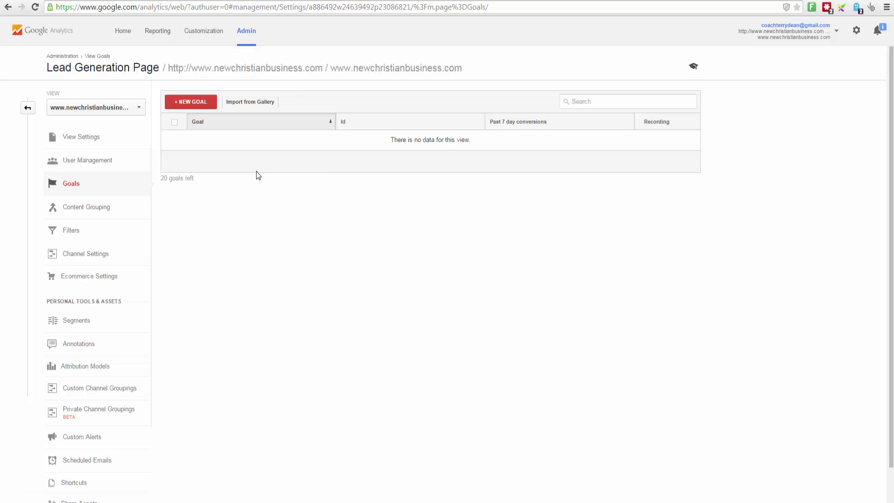
{"action": "left_click", "coordinate": [247, 37]}
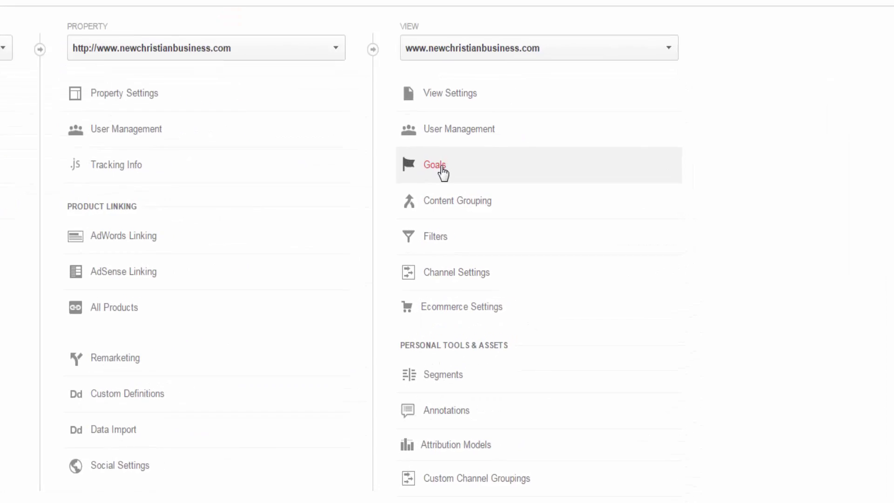
{"action": "left_click", "coordinate": [326, 145]}
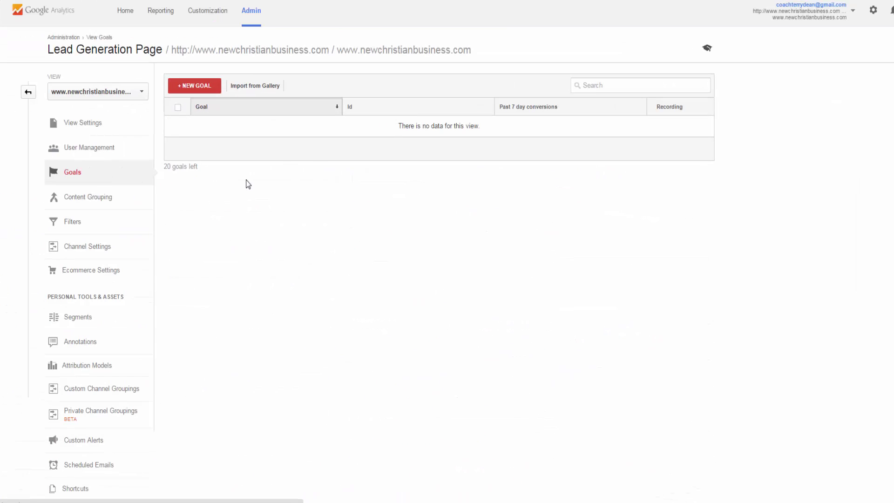
{"action": "left_click", "coordinate": [207, 89]}
Name the goal 'New Optin Lead' and make it a Destination-type goal
{"action": "left_click", "coordinate": [233, 115]}
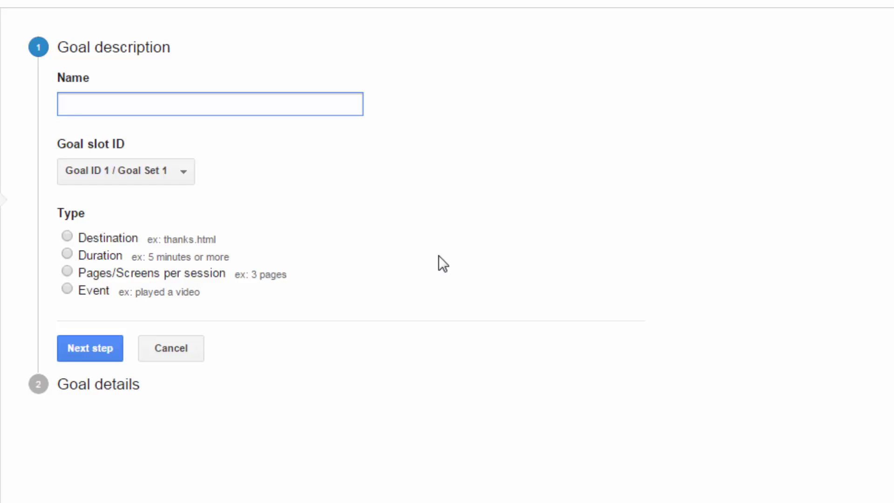
{"action": "type", "text": "New Optin Leads"}
{"action": "key", "text": "BackSpace"}
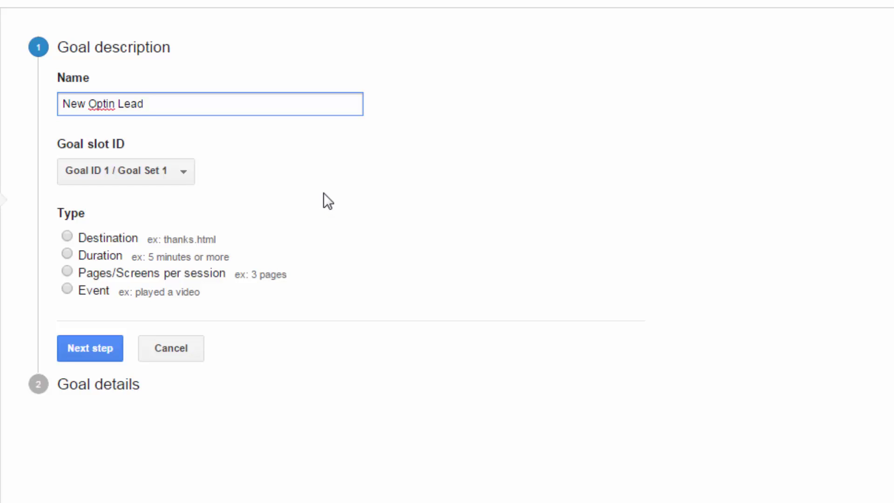
{"action": "left_click", "coordinate": [74, 236]}
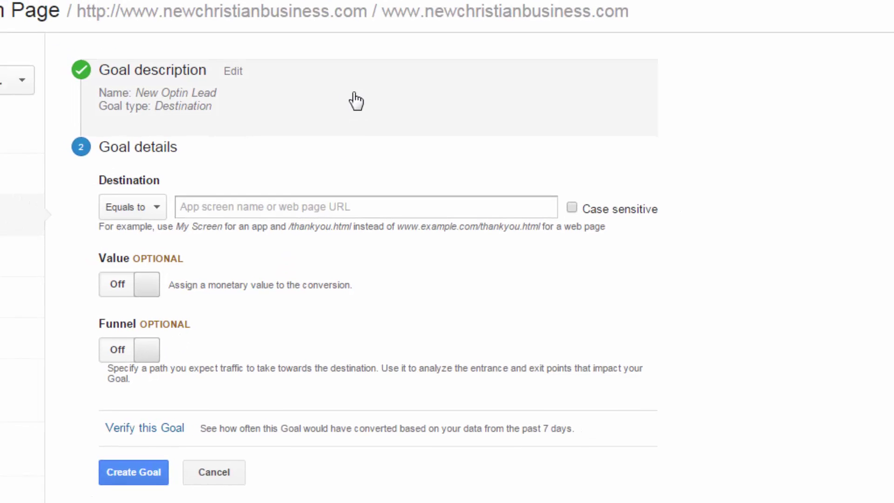
Select the /thank-you-gift/ path in the Thank-You-Gift page's address bar
{"action": "left_click", "coordinate": [460, 10]}
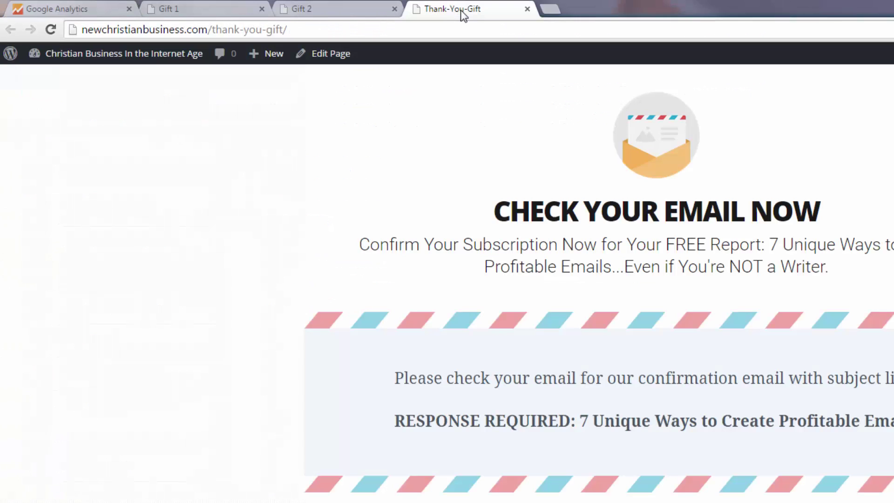
{"action": "left_click", "coordinate": [418, 30]}
{"action": "left_click_drag", "start_coordinate": [327, 30], "coordinate": [207, 28]}
{"action": "key", "text": "ctrl+c"}
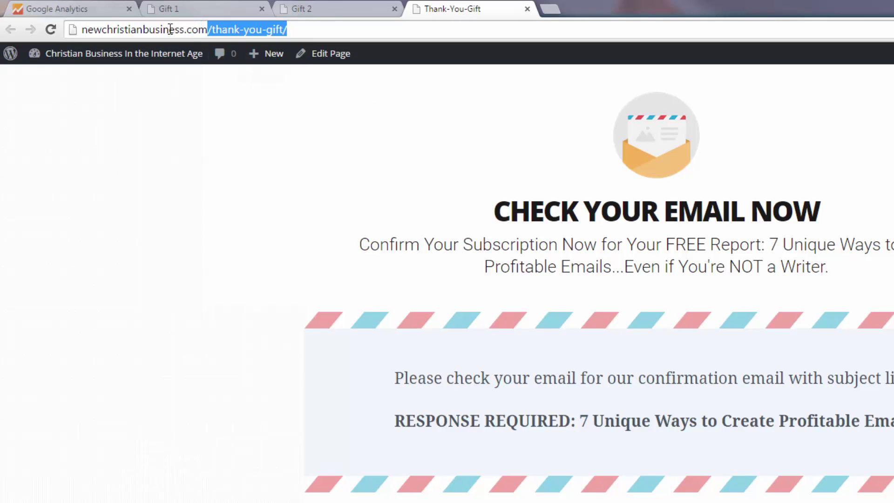
Set the goal destination to /thank-you-gift/ and create the New Optin Lead goal
{"action": "left_click", "coordinate": [78, 4]}
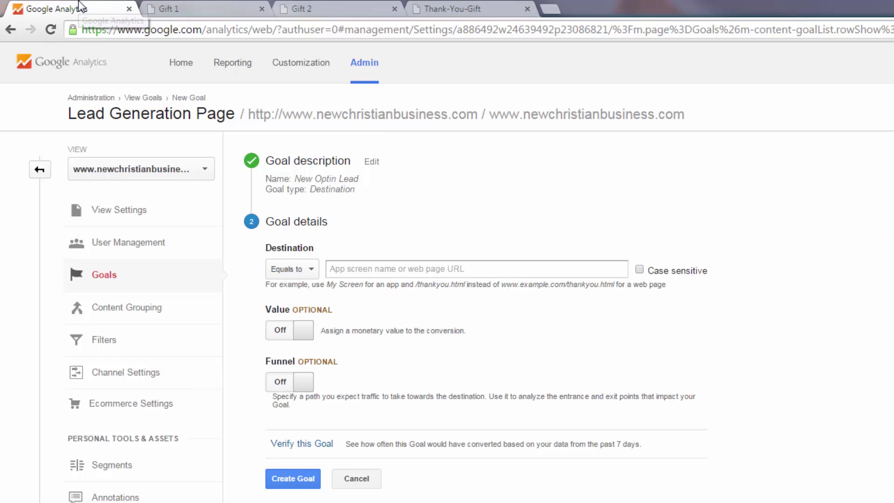
{"action": "left_click", "coordinate": [351, 266]}
{"action": "key", "text": "ctrl+v"}
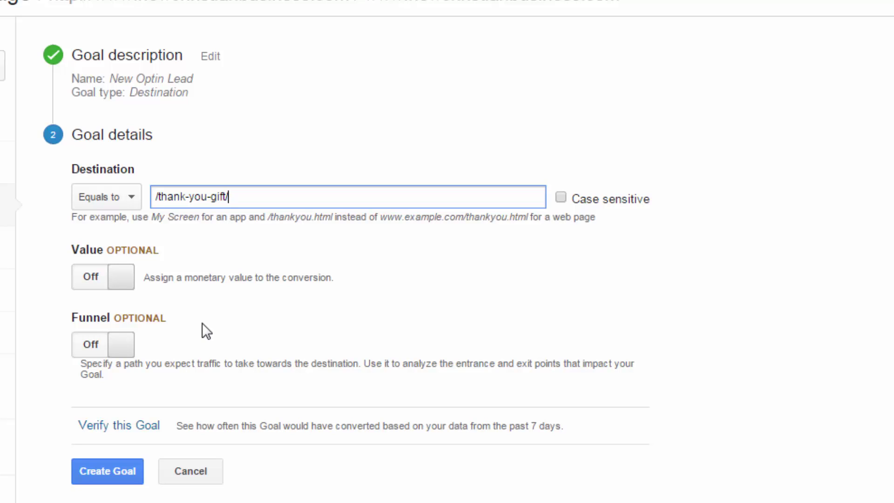
{"action": "left_click", "coordinate": [114, 489]}
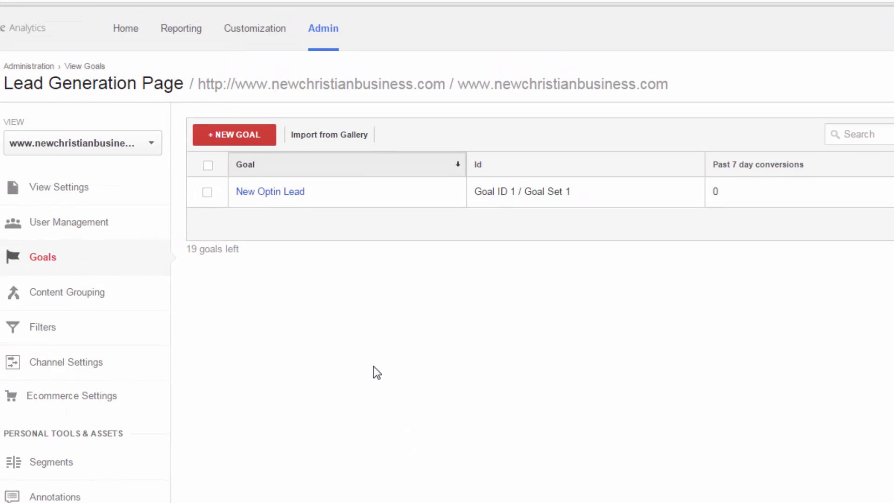
Go to Reporting and open Behavior > Experiments
{"action": "left_click", "coordinate": [185, 44]}
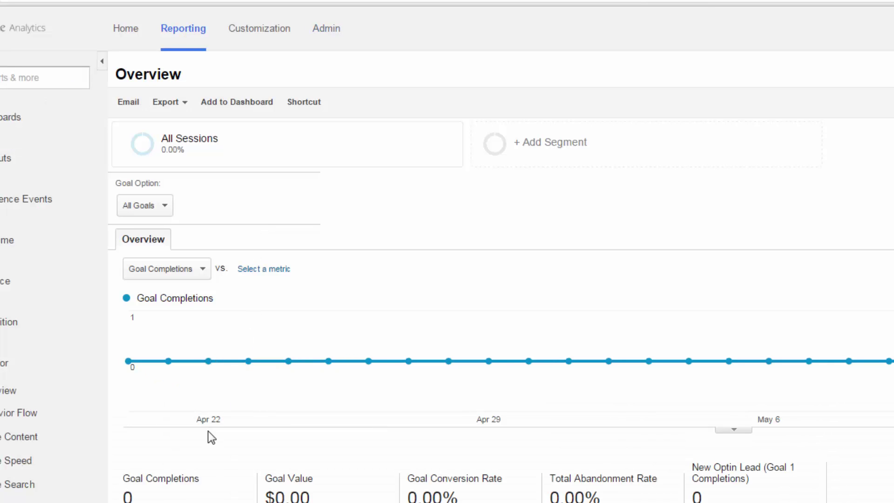
{"action": "scroll", "coordinate": [108, 479], "scroll_direction": "down", "scroll_amount": 3}
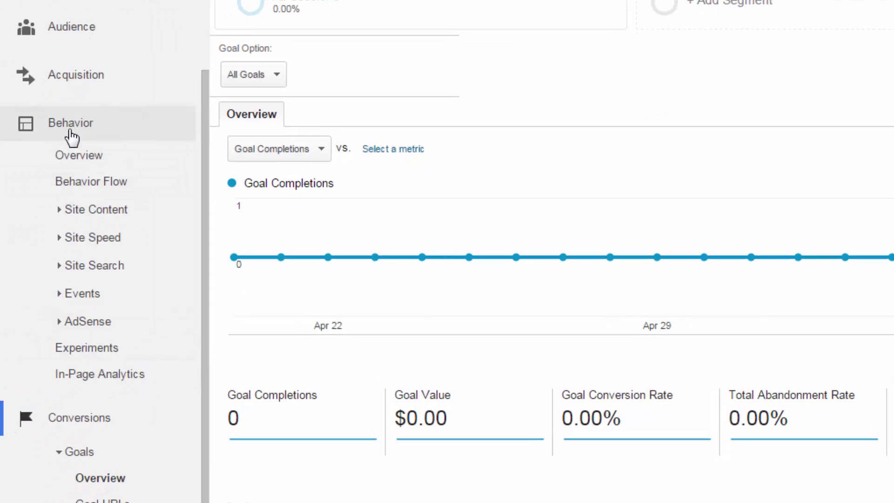
{"action": "left_click", "coordinate": [101, 354]}
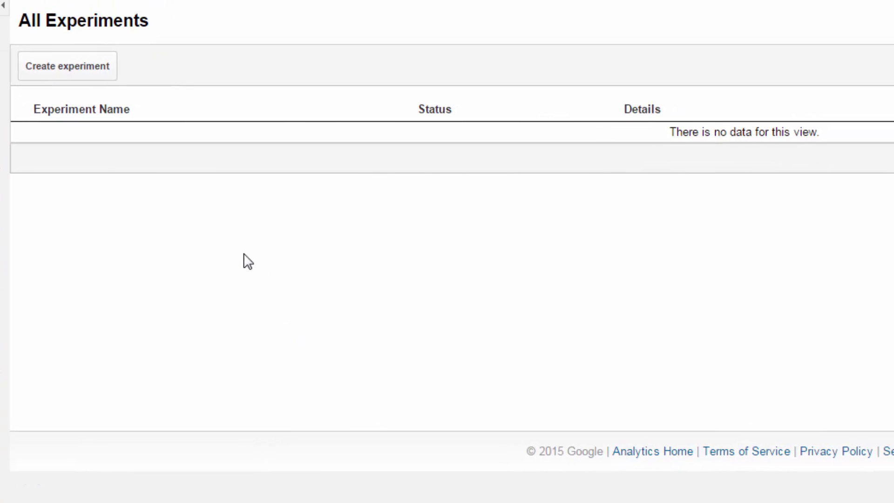
Start a new experiment named 'Split Test Sample Landing Pages'
{"action": "left_click", "coordinate": [103, 74]}
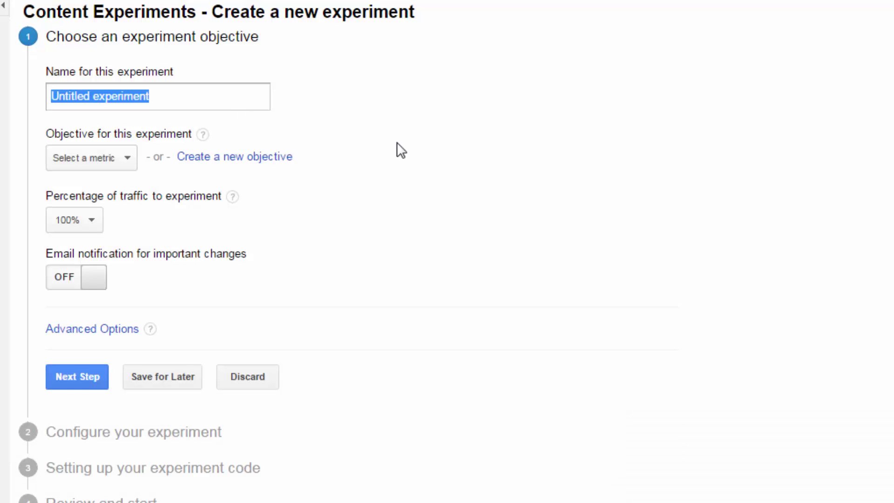
{"action": "type", "text": "Split Te"}
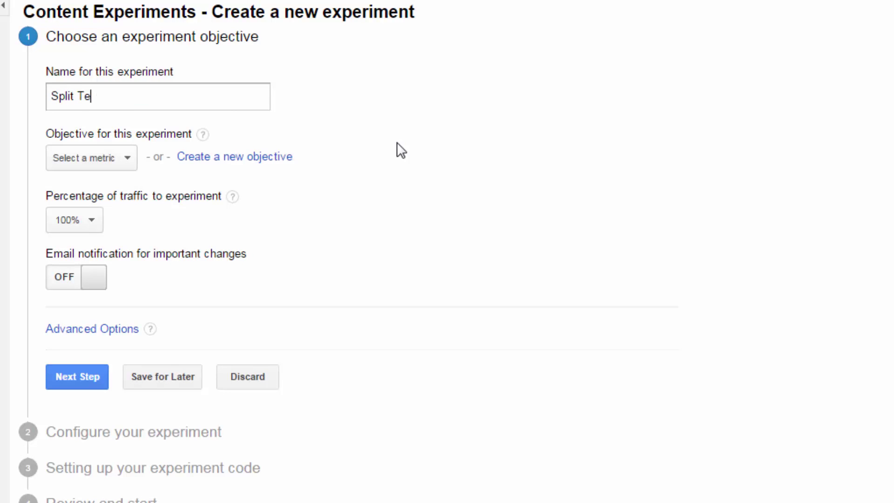
{"action": "type", "text": "st Sample La"}
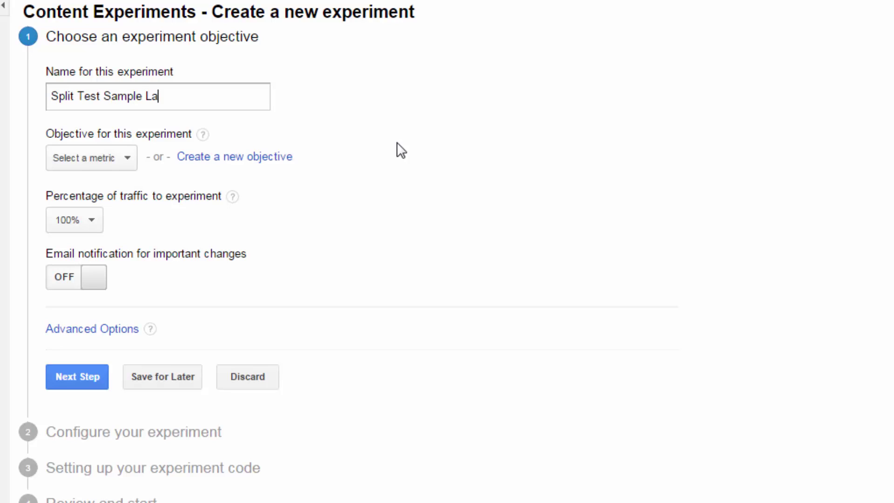
{"action": "type", "text": "nding Pages"}
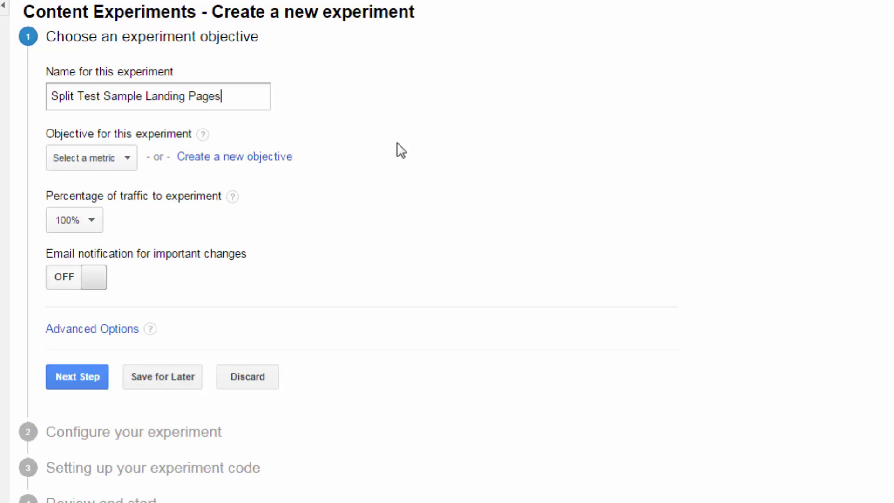
Use New Optin Lead (Goal 1 Completions) as the objective, with 100% of traffic
{"action": "left_click", "coordinate": [111, 158]}
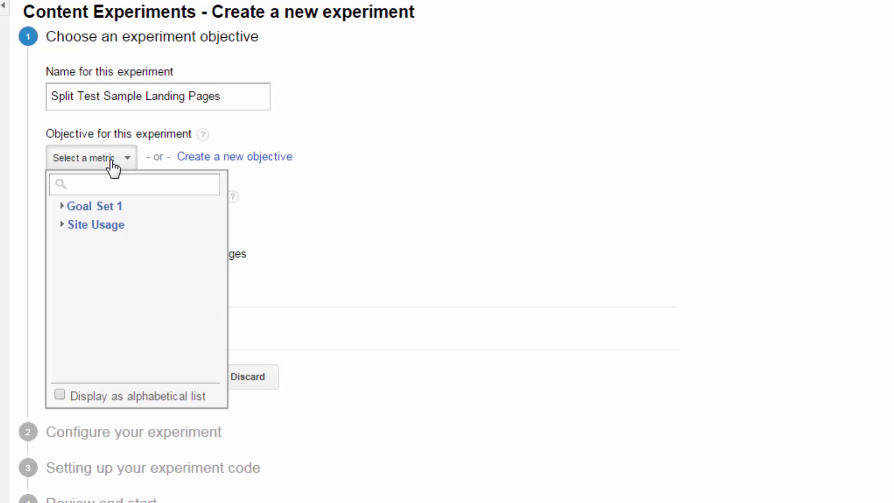
{"action": "left_click", "coordinate": [102, 208]}
{"action": "left_click", "coordinate": [124, 226]}
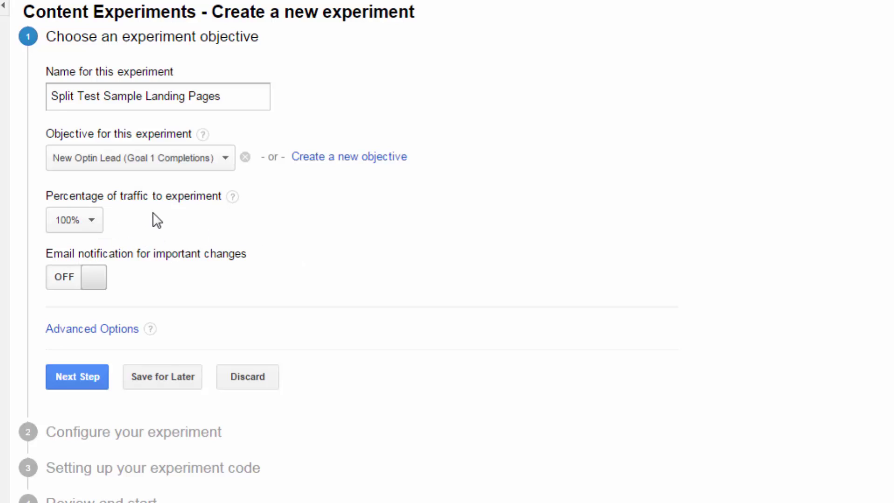
{"action": "left_click", "coordinate": [103, 225]}
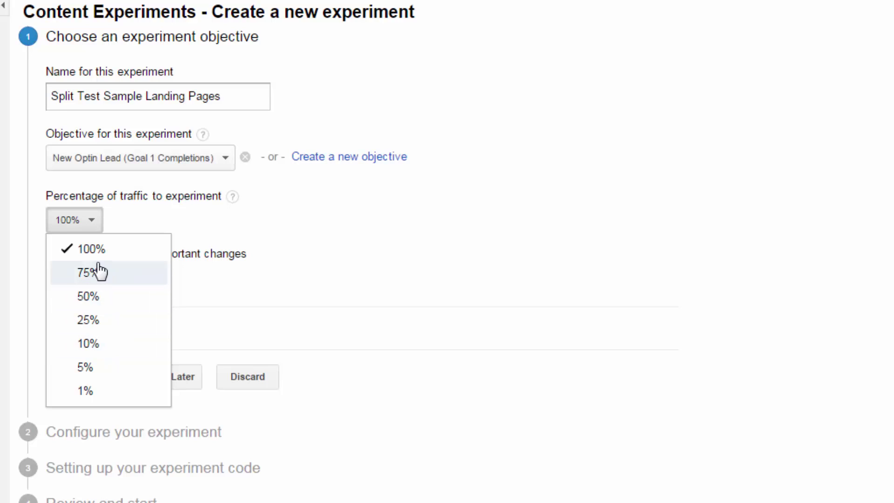
{"action": "left_click", "coordinate": [240, 248]}
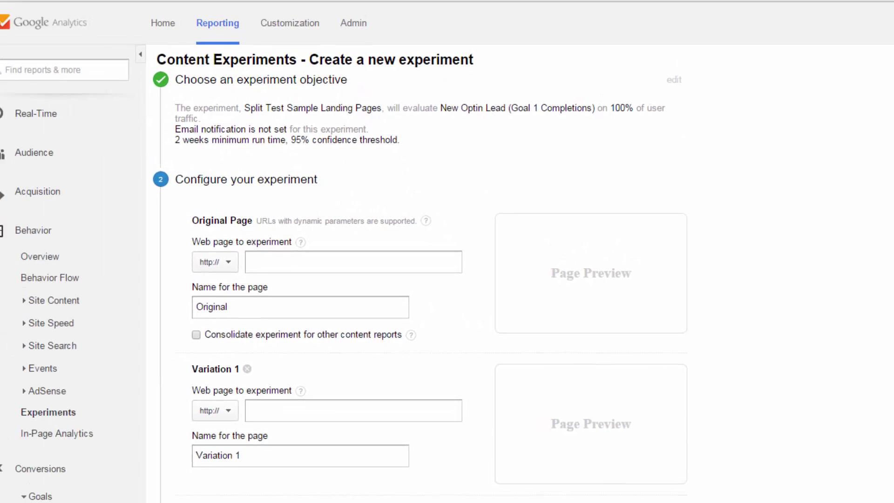
Set the gift-1 landing page URL as the experiment's original page
{"action": "left_click", "coordinate": [207, 2]}
{"action": "left_click", "coordinate": [207, 23]}
{"action": "key", "text": "ctrl+c"}
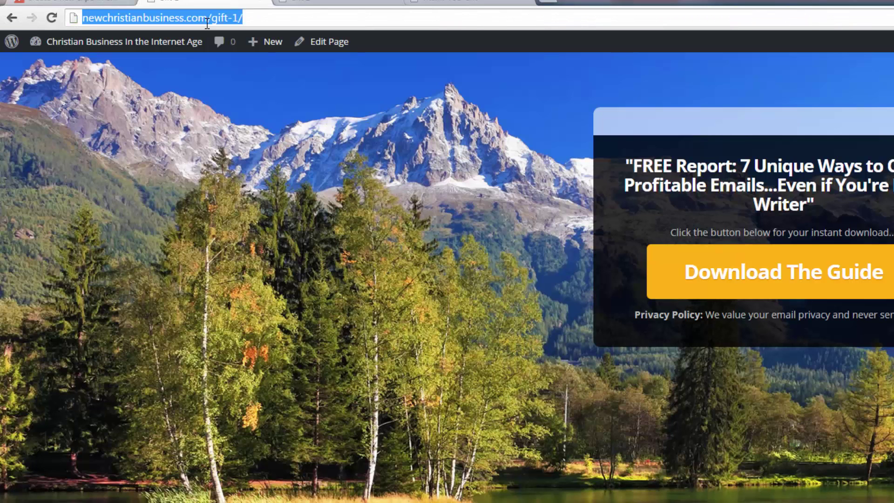
{"action": "left_click", "coordinate": [74, 1]}
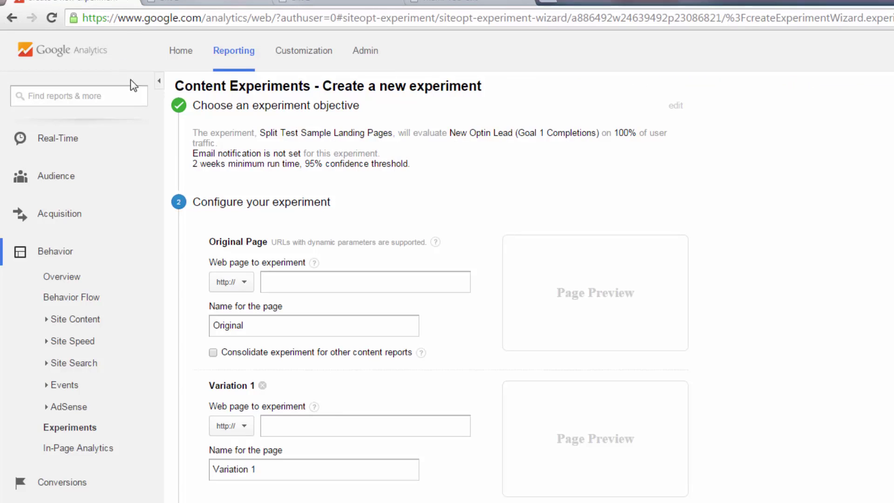
{"action": "left_click", "coordinate": [302, 284]}
{"action": "key", "text": "ctrl+v"}
{"action": "left_click", "coordinate": [264, 334]}
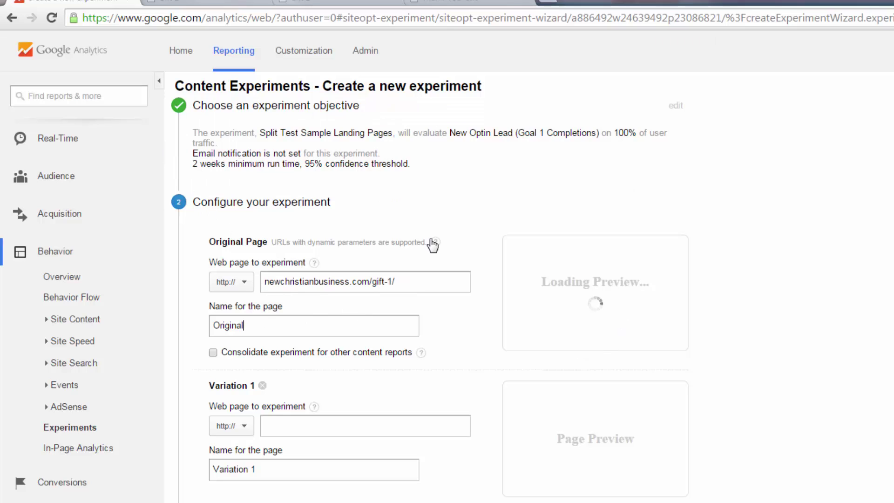
Add the gift-2 landing page URL as Variation 1 and preview it
{"action": "left_click", "coordinate": [308, 3]}
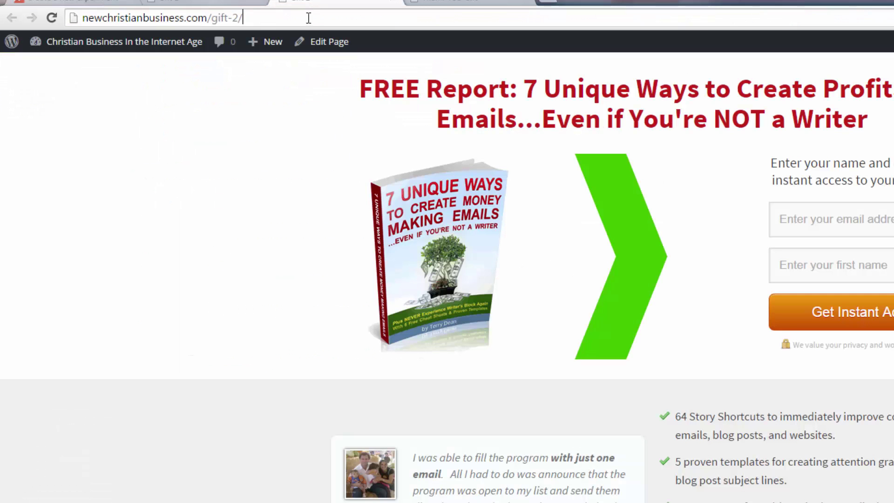
{"action": "left_click", "coordinate": [308, 18]}
{"action": "key", "text": "ctrl+c"}
{"action": "left_click", "coordinate": [75, 2]}
{"action": "left_click", "coordinate": [344, 424]}
{"action": "key", "text": "ctrl+v"}
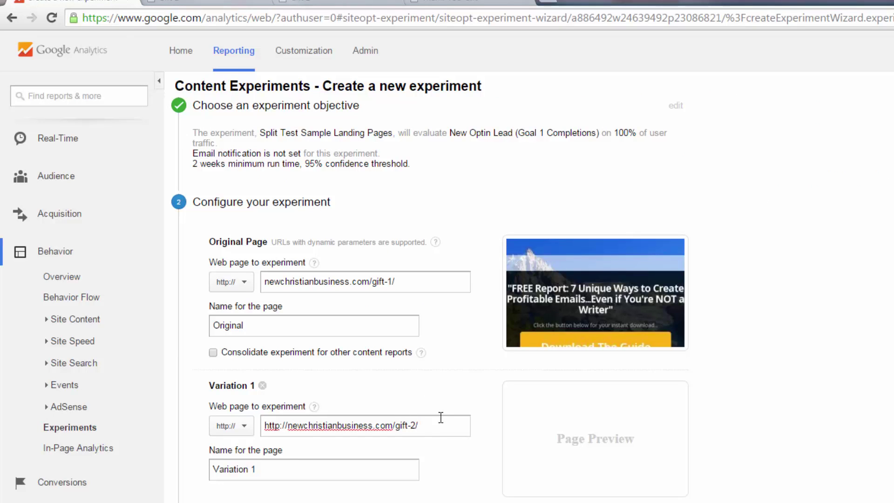
{"action": "left_click", "coordinate": [406, 460]}
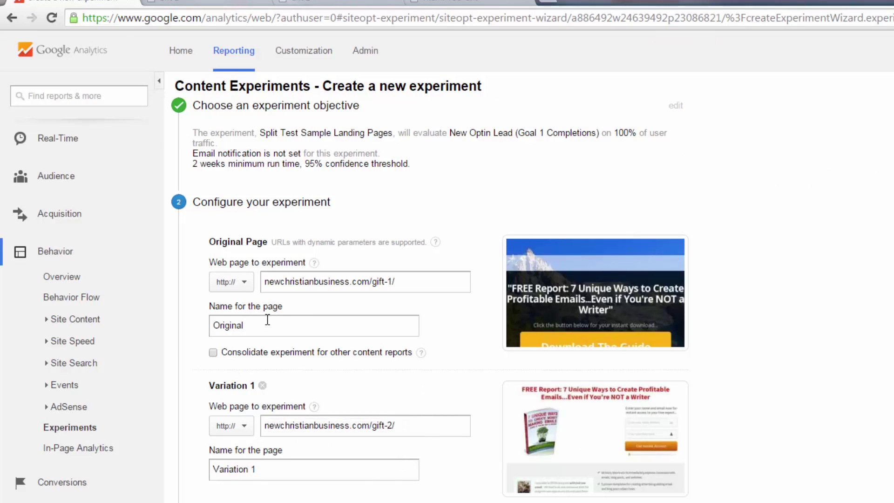
Rename the original to 'Design 1' and the variation to 'Design 2'
{"action": "left_click_drag", "start_coordinate": [258, 320], "coordinate": [202, 324]}
{"action": "type", "text": "Design 1"}
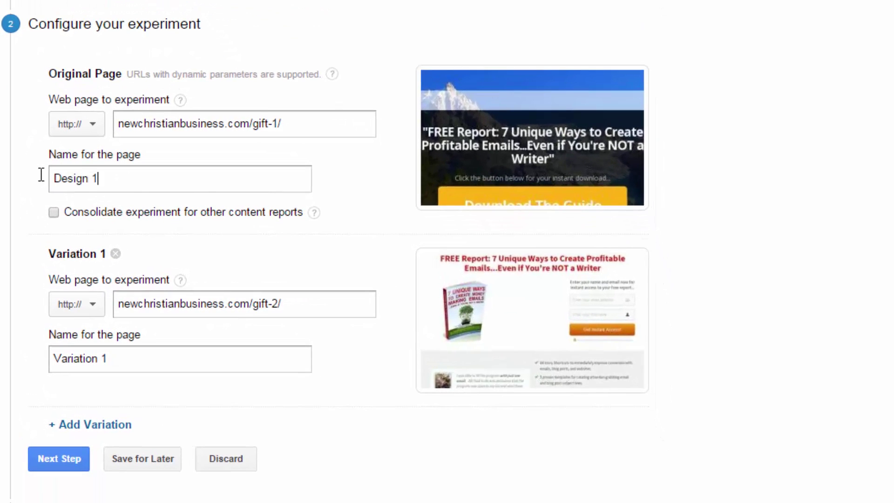
{"action": "left_click_drag", "start_coordinate": [133, 365], "coordinate": [53, 359]}
{"action": "type", "text": "Design 2"}
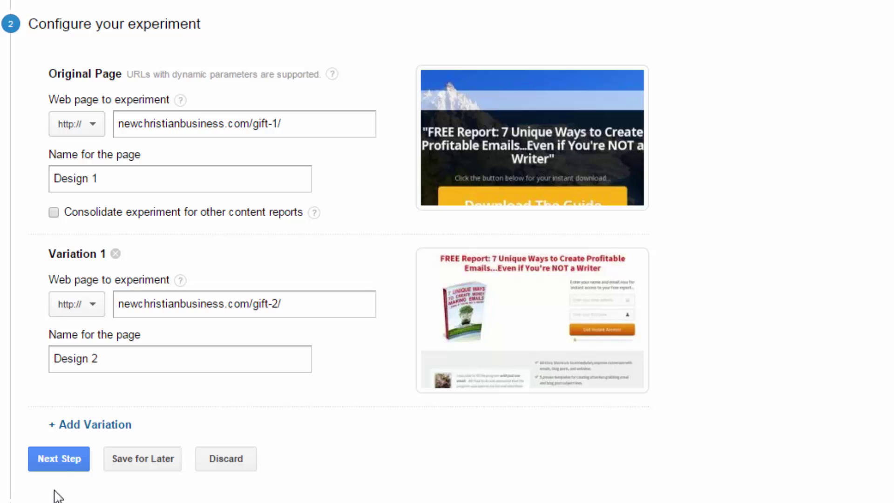
Choose manual insertion of the experiment code and select the script for copying
{"action": "left_click", "coordinate": [51, 459]}
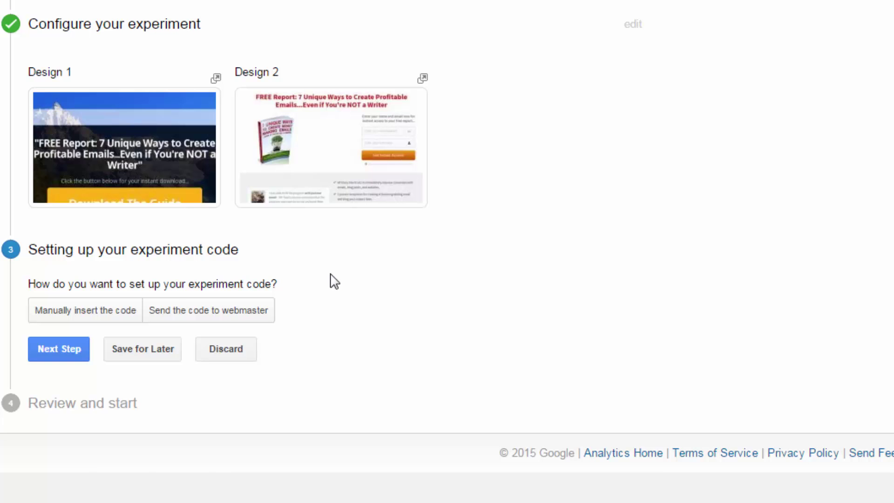
{"action": "left_click", "coordinate": [82, 310]}
{"action": "scroll", "coordinate": [378, 293], "scroll_direction": "down", "scroll_amount": 2}
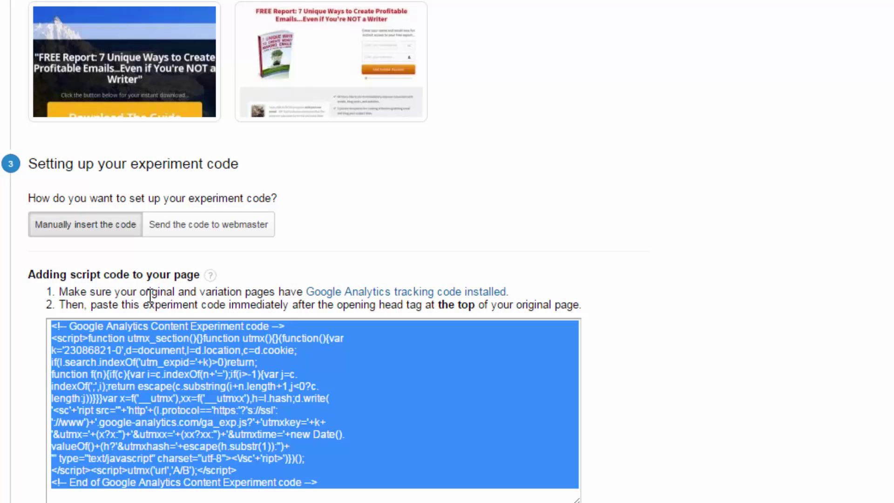
{"action": "left_click_drag", "start_coordinate": [149, 295], "coordinate": [291, 293]}
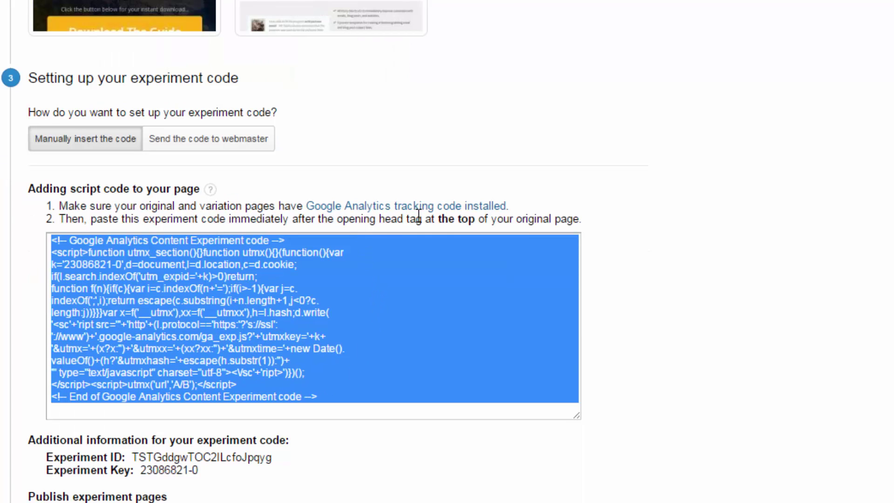
{"action": "right_click", "coordinate": [234, 299]}
Copy the experiment code and open the gift-1 page for editing
{"action": "left_click", "coordinate": [261, 311]}
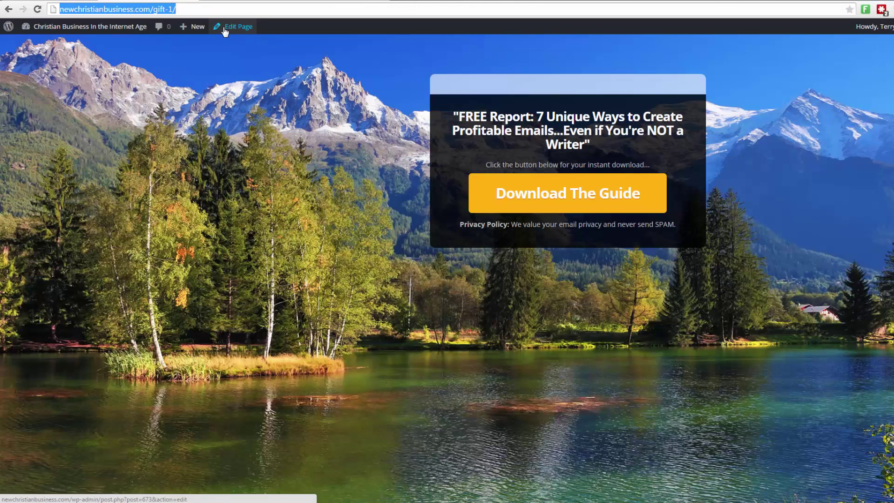
{"action": "left_click", "coordinate": [230, 26]}
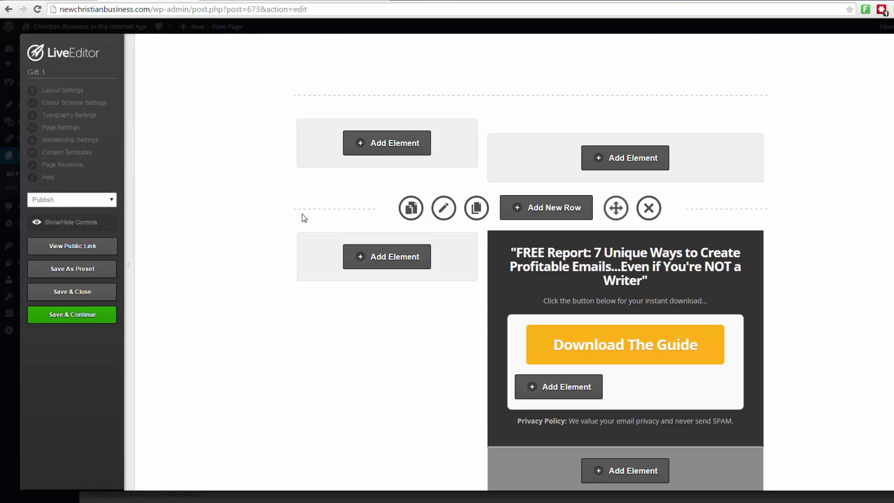
Open the Other Scripts section of the Gift 1 page settings
{"action": "left_click", "coordinate": [59, 129]}
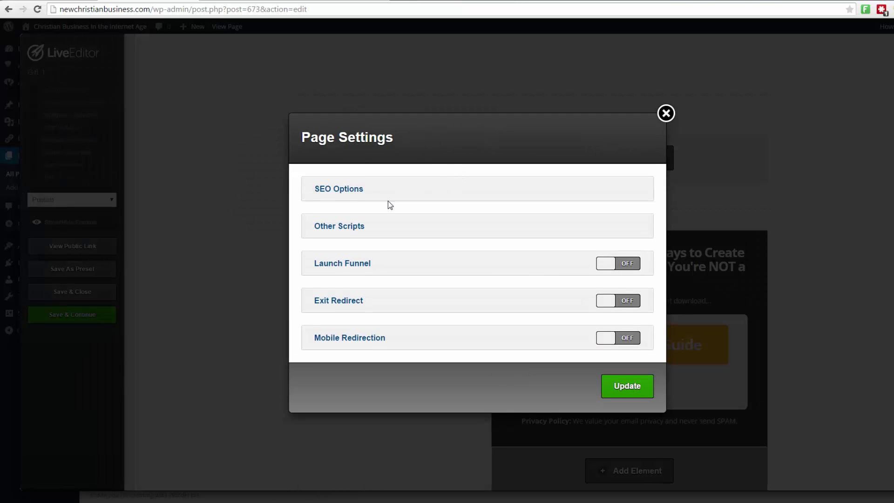
{"action": "left_click", "coordinate": [355, 233]}
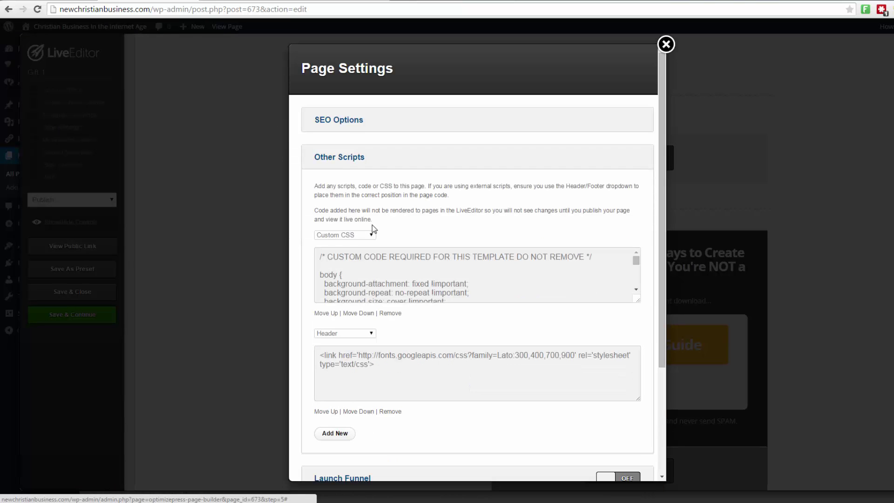
{"action": "scroll", "coordinate": [409, 207], "scroll_direction": "down", "scroll_amount": 1}
{"action": "scroll", "coordinate": [409, 206], "scroll_direction": "down", "scroll_amount": 1}
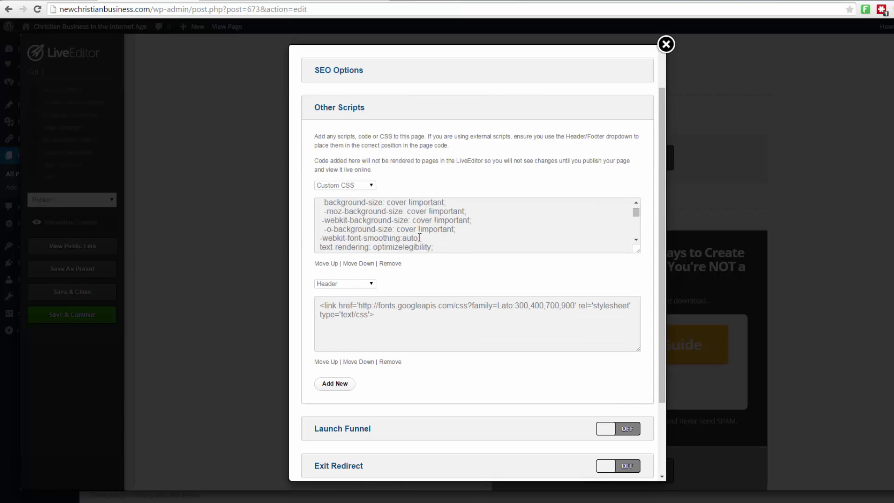
{"action": "scroll", "coordinate": [428, 269], "scroll_direction": "down", "scroll_amount": 2}
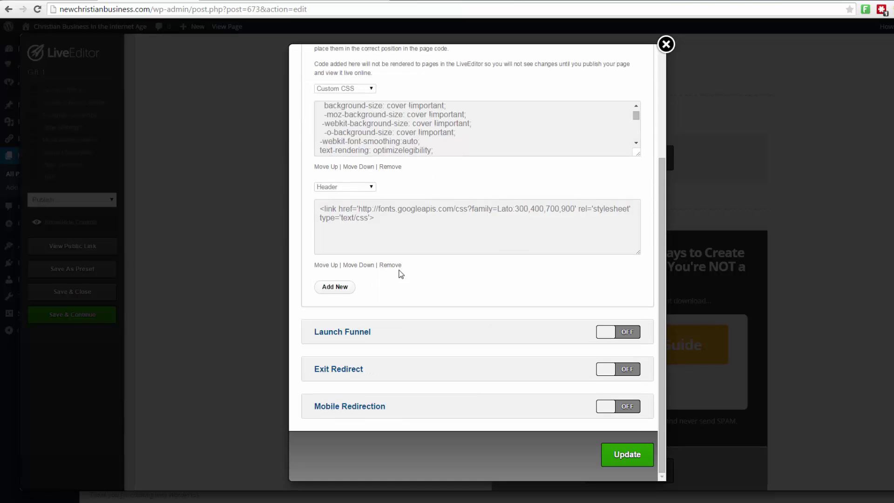
Add a Header script containing the pasted experiment code and save the settings
{"action": "left_click", "coordinate": [346, 291]}
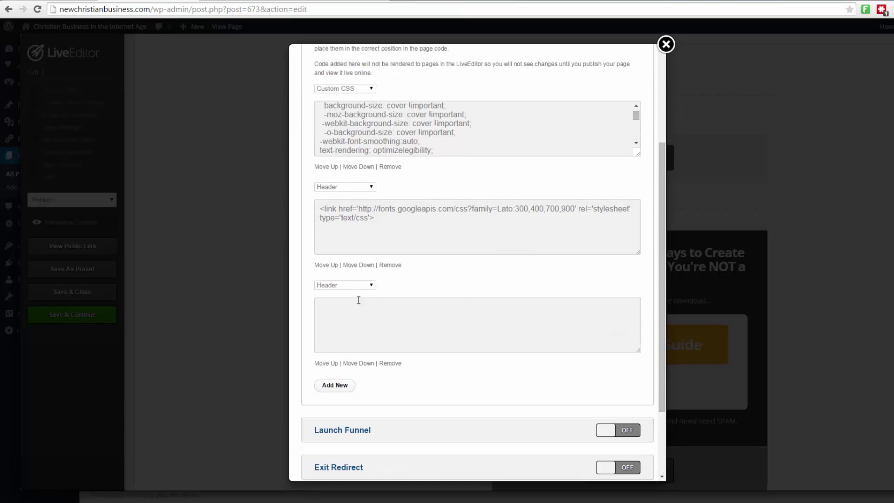
{"action": "left_click", "coordinate": [370, 285]}
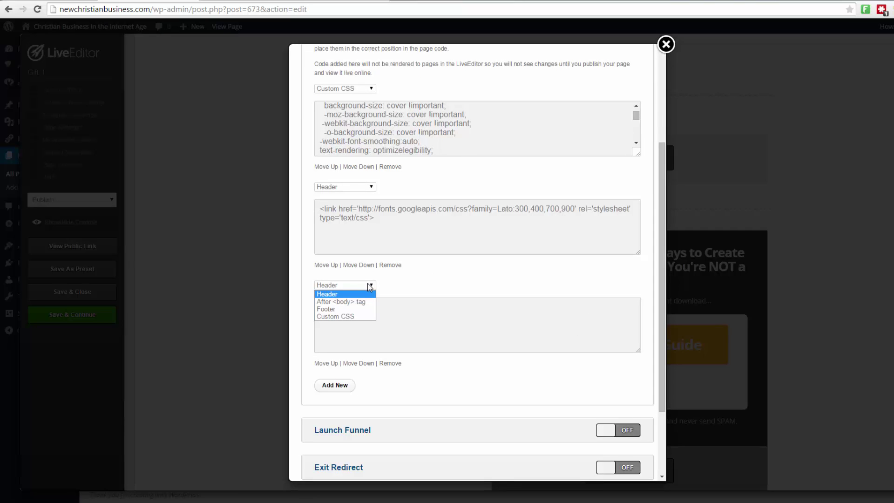
{"action": "left_click", "coordinate": [370, 286]}
{"action": "left_click", "coordinate": [360, 315]}
{"action": "key", "text": "ctrl+v"}
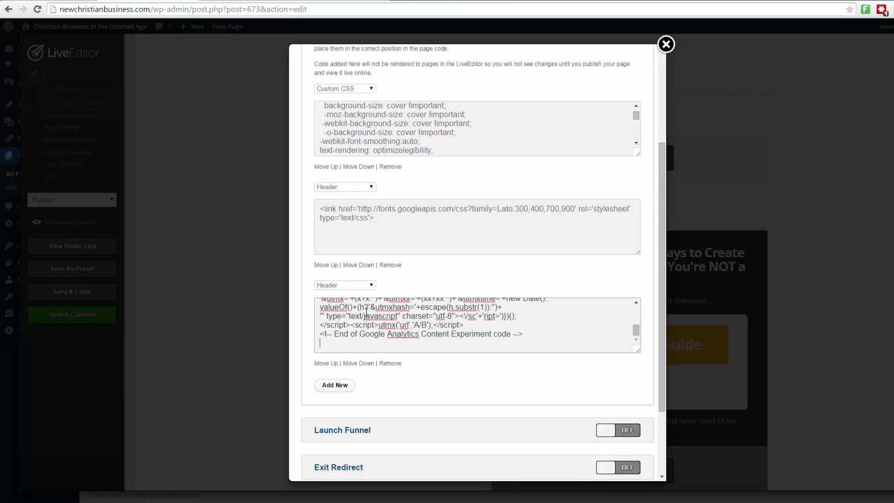
{"action": "scroll", "coordinate": [454, 287], "scroll_direction": "down", "scroll_amount": 1}
{"action": "scroll", "coordinate": [455, 286], "scroll_direction": "down", "scroll_amount": 1}
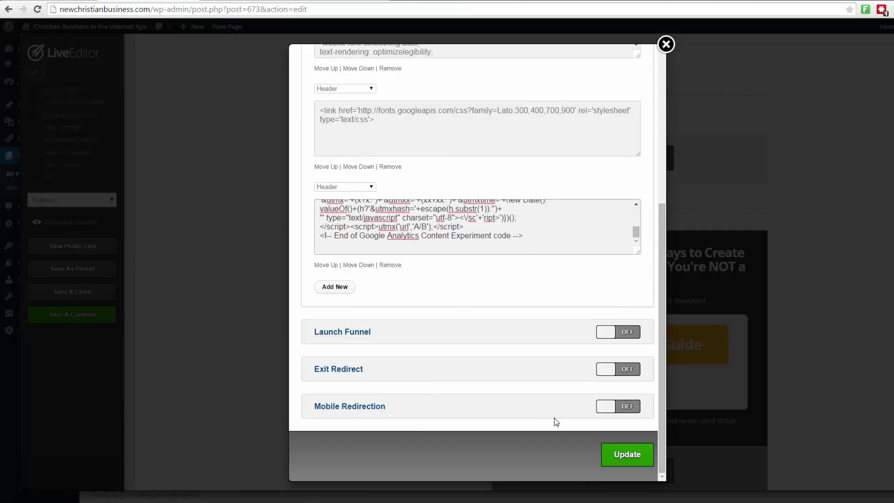
{"action": "left_click", "coordinate": [627, 453]}
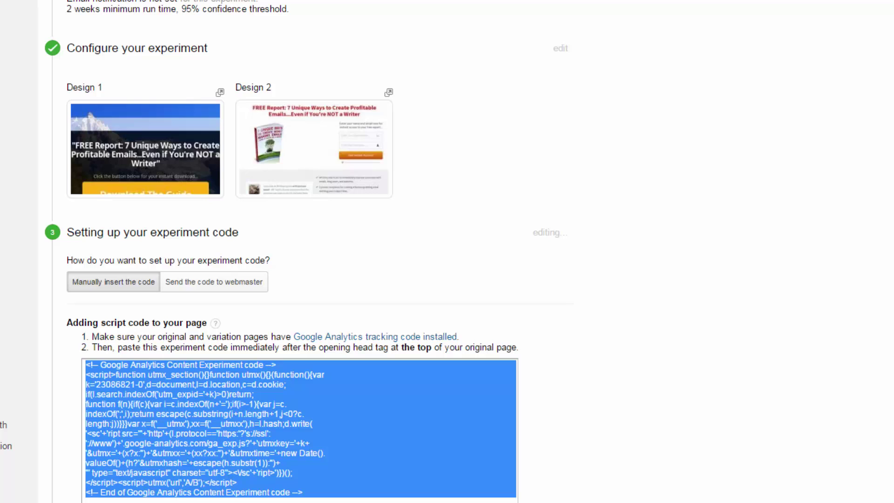
Copy the highlighted Content Experiment code to the clipboard once more
{"action": "right_click", "coordinate": [355, 383]}
{"action": "left_click", "coordinate": [383, 391]}
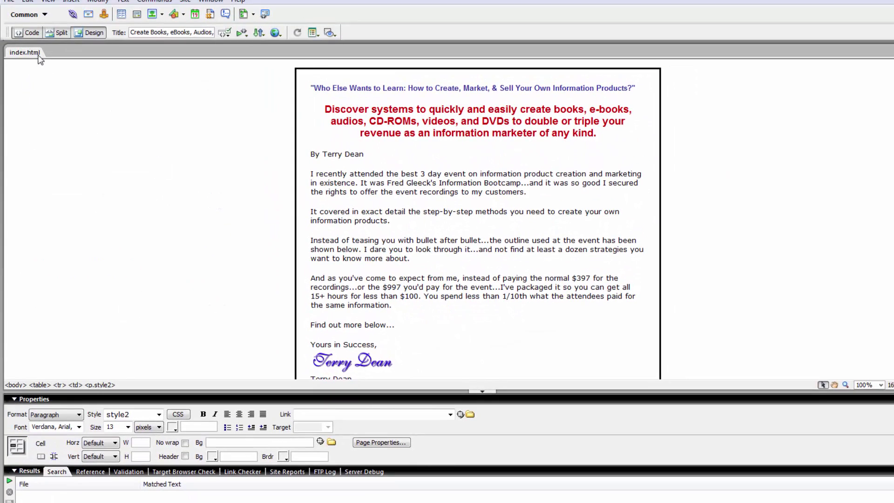
Paste the experiment script on a new line right after index.html's opening <head> tag, then return to Design view
{"action": "left_click", "coordinate": [31, 33]}
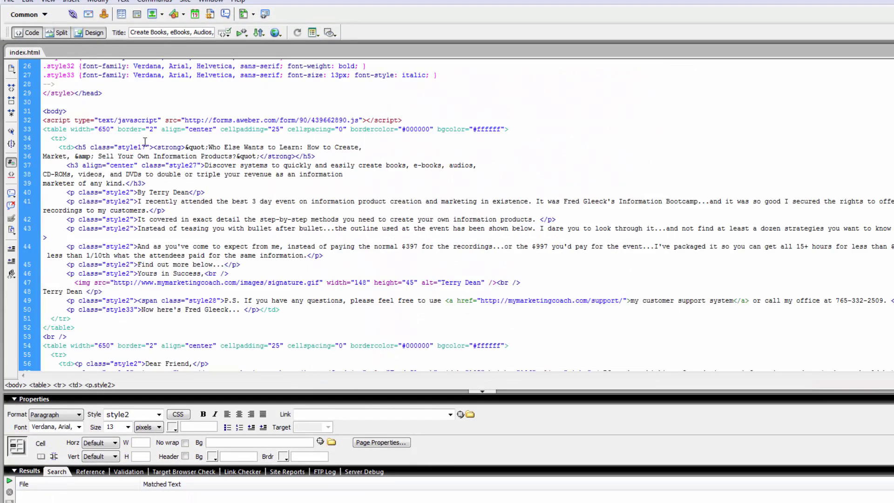
{"action": "scroll", "coordinate": [144, 141], "scroll_direction": "up", "scroll_amount": 8}
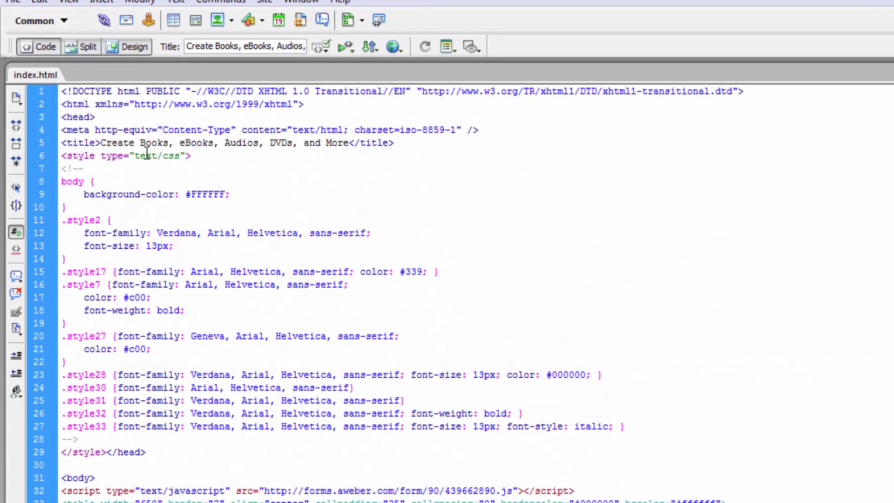
{"action": "left_click", "coordinate": [105, 117]}
{"action": "key", "text": "Return"}
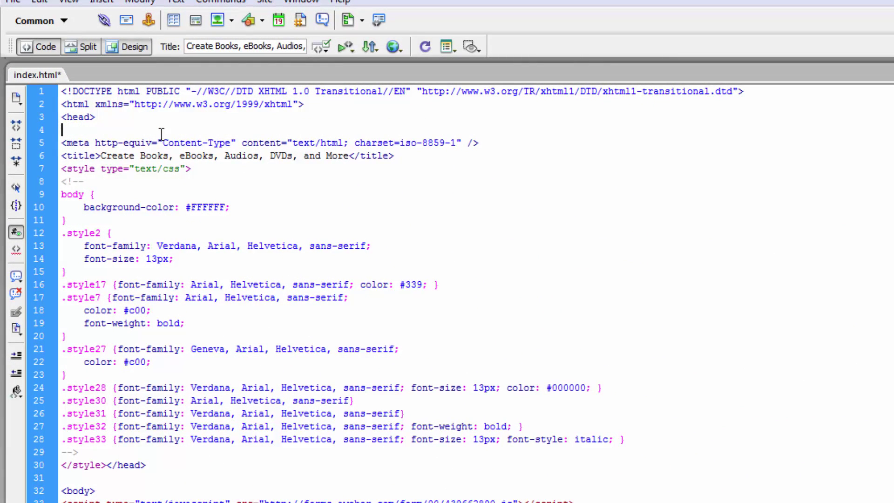
{"action": "key", "text": "ctrl+v"}
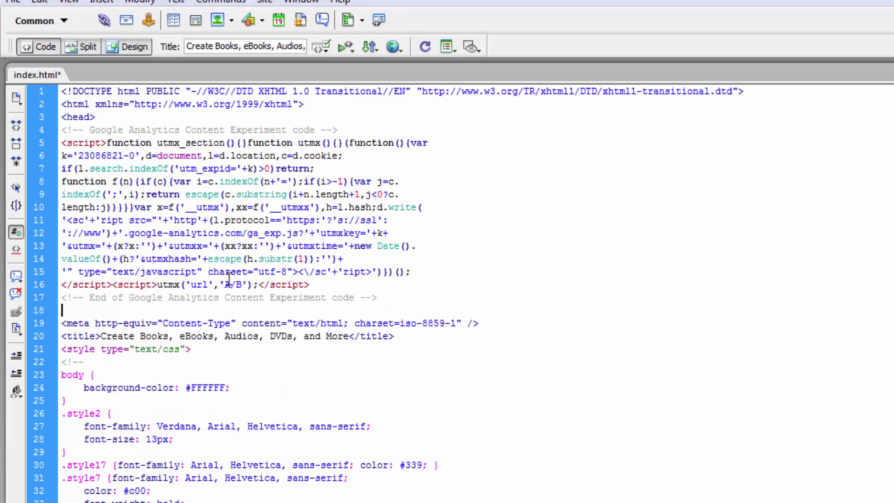
{"action": "left_click", "coordinate": [136, 52]}
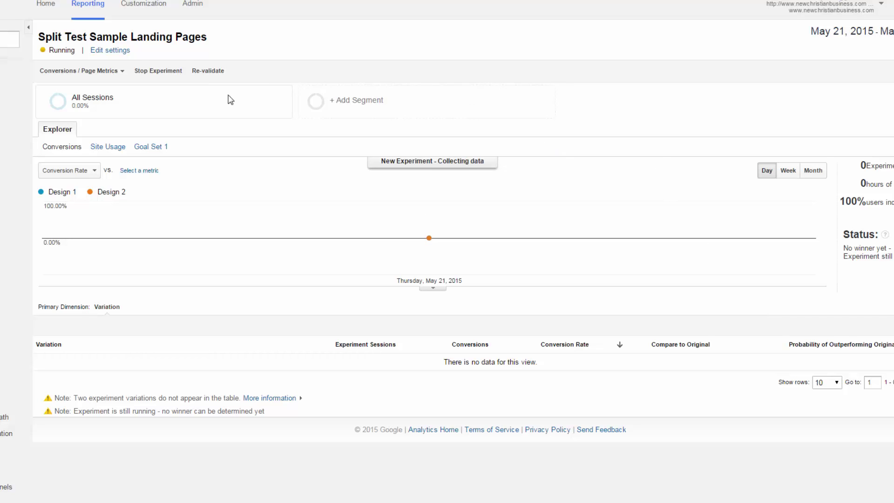
Switch back to the LiveEditor browser tab with the landing-page editor
{"action": "left_click", "coordinate": [49, 3]}
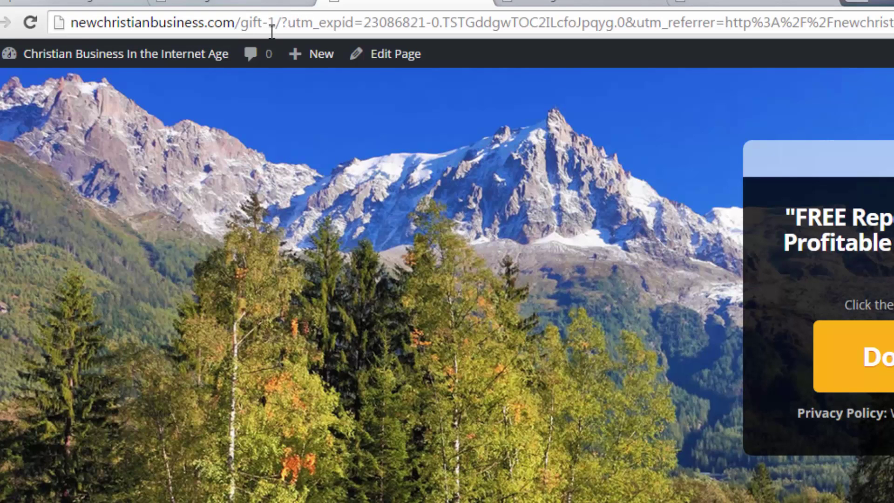
Strip the ?utm_expid query string so the address reads newchristianbusiness.com/gift-1/, then select the whole URL
{"action": "left_click_drag", "start_coordinate": [280, 22], "coordinate": [885, 22]}
{"action": "key", "text": "BackSpace"}
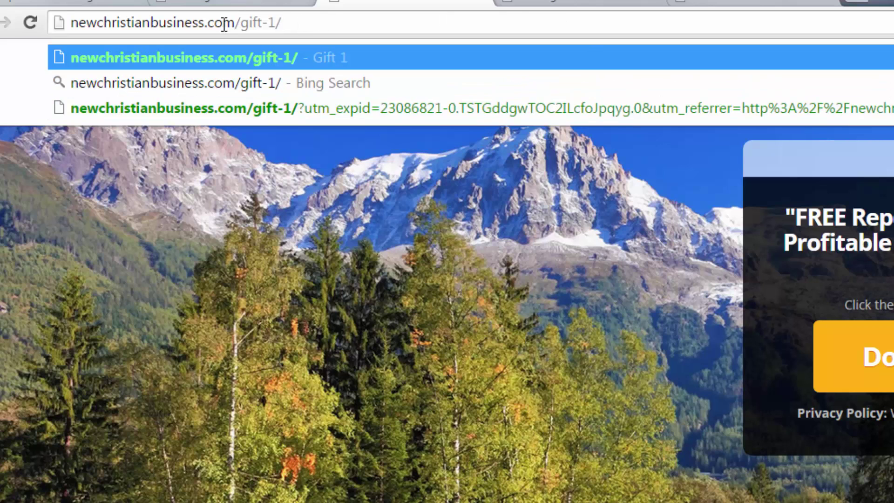
{"action": "triple_click", "coordinate": [94, 22]}
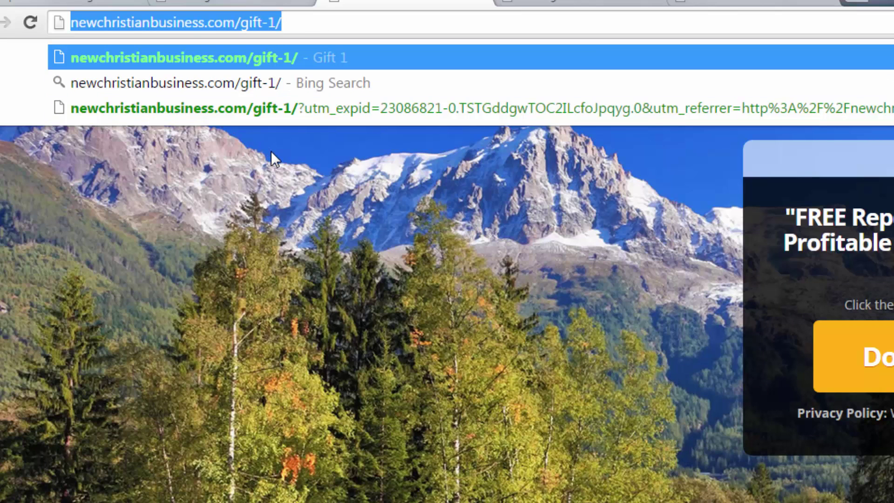